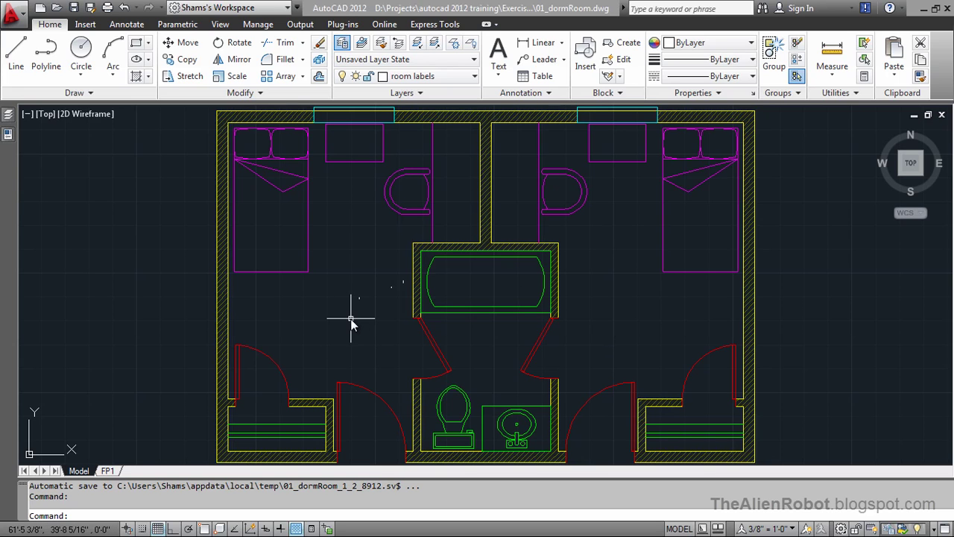
{"action": "left_click", "coordinate": [108, 471]}
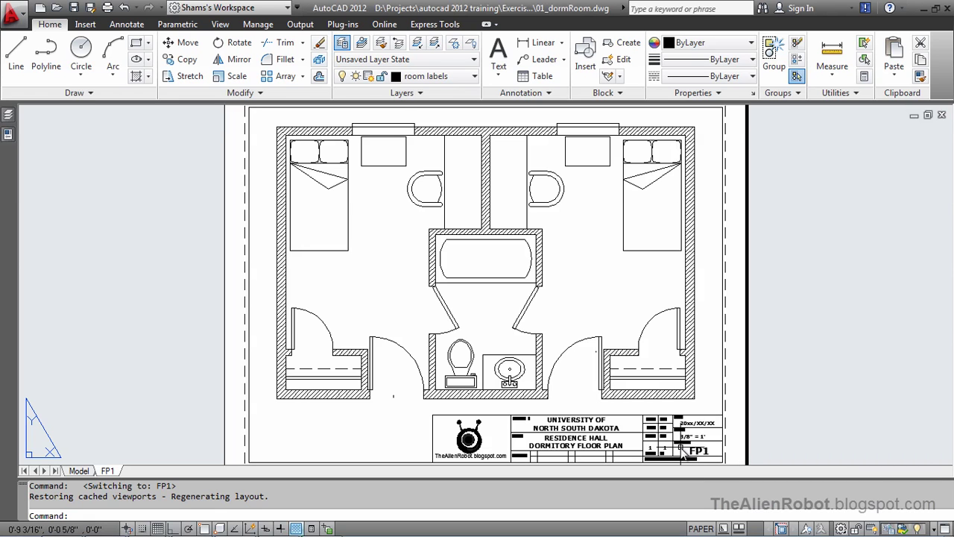
{"action": "scroll", "coordinate": [681, 449], "scroll_direction": "up", "scroll_amount": 5}
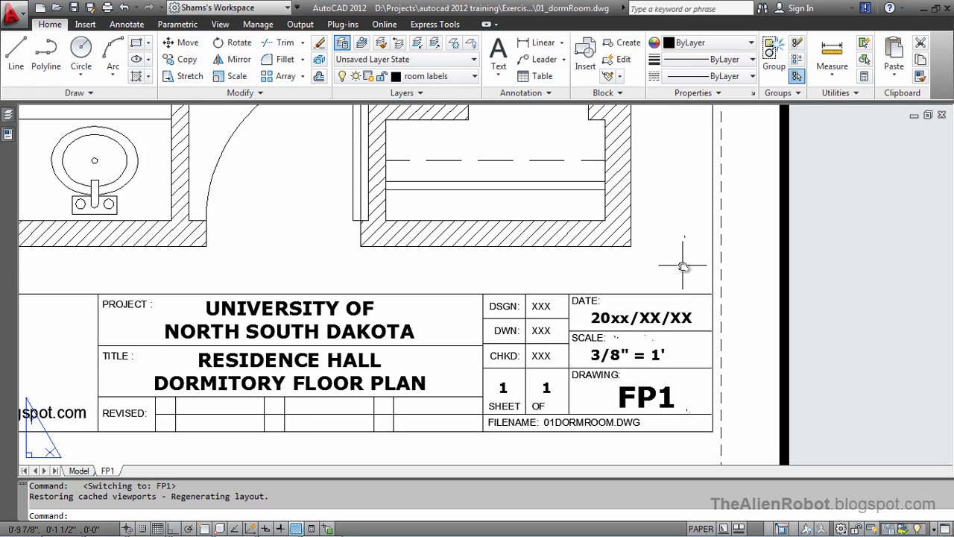
{"action": "double_click", "coordinate": [683, 269]}
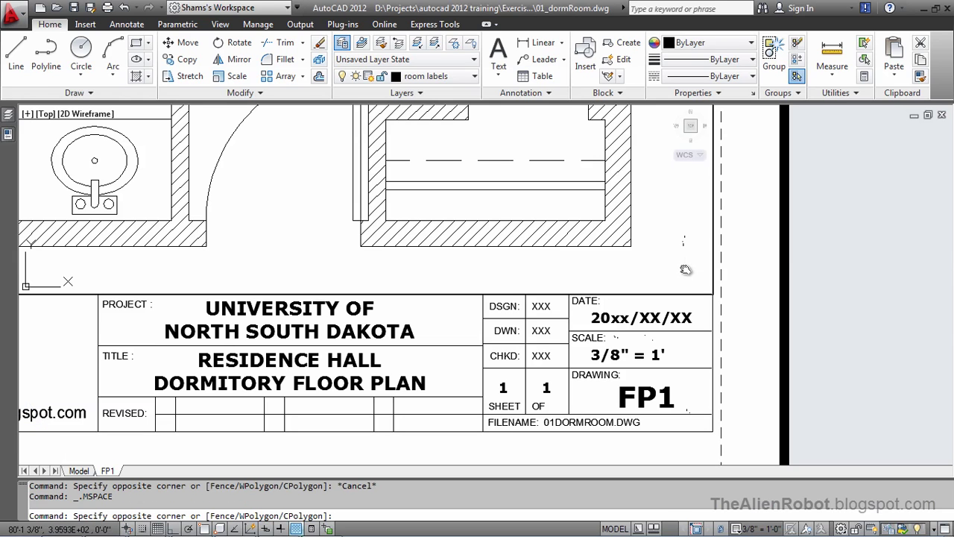
{"action": "left_click", "coordinate": [683, 269]}
{"action": "key", "text": "Escape"}
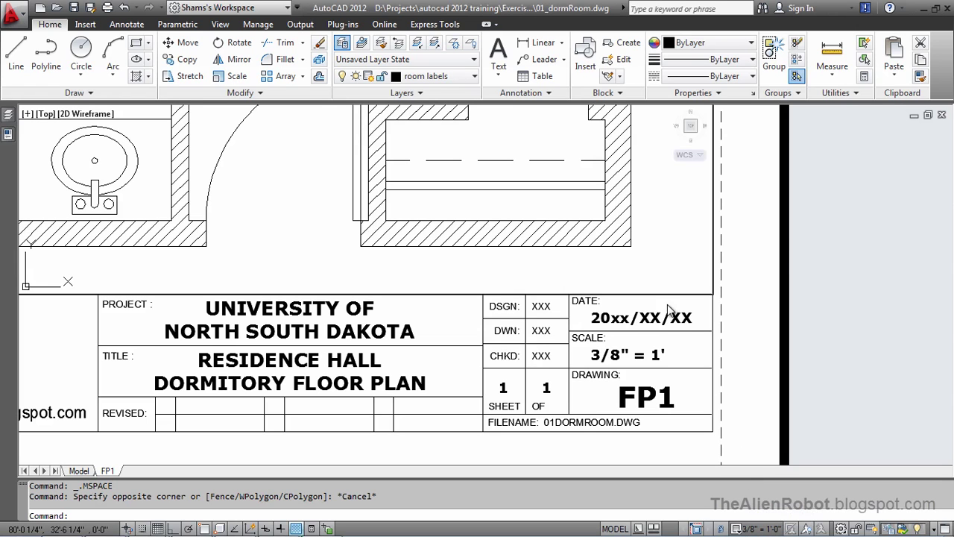
{"action": "double_click", "coordinate": [795, 242]}
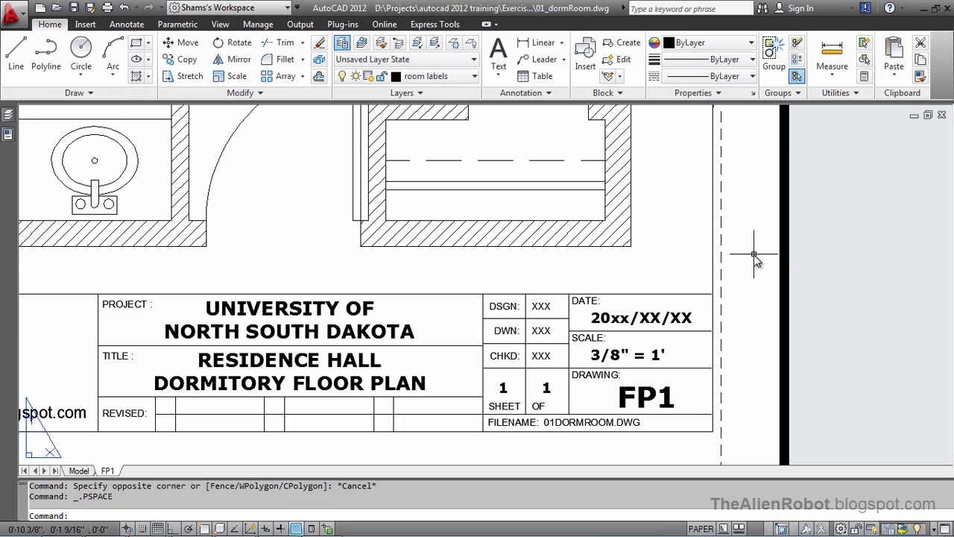
{"action": "scroll", "coordinate": [778, 260], "scroll_direction": "down", "scroll_amount": 3}
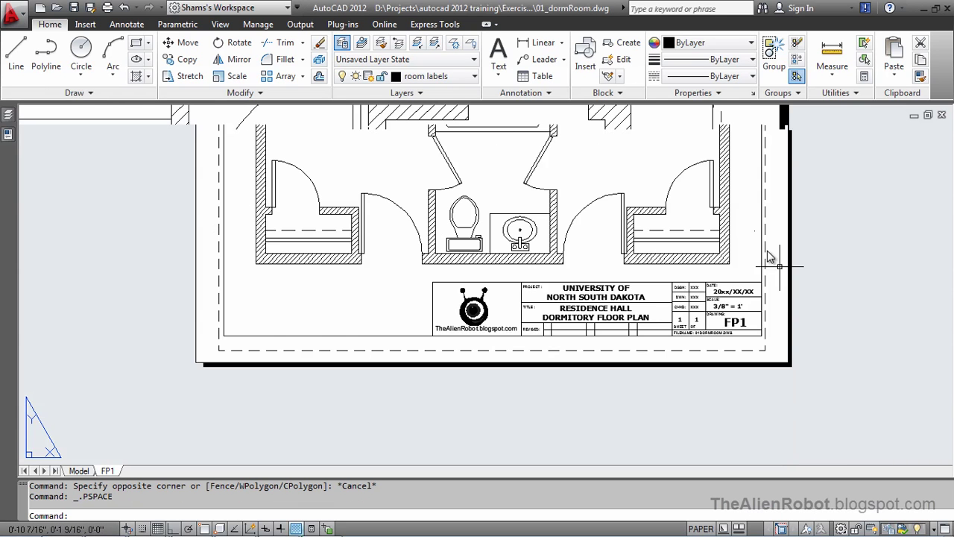
{"action": "scroll", "coordinate": [693, 306], "scroll_direction": "up", "scroll_amount": 1}
{"action": "scroll", "coordinate": [693, 305], "scroll_direction": "down", "scroll_amount": 2}
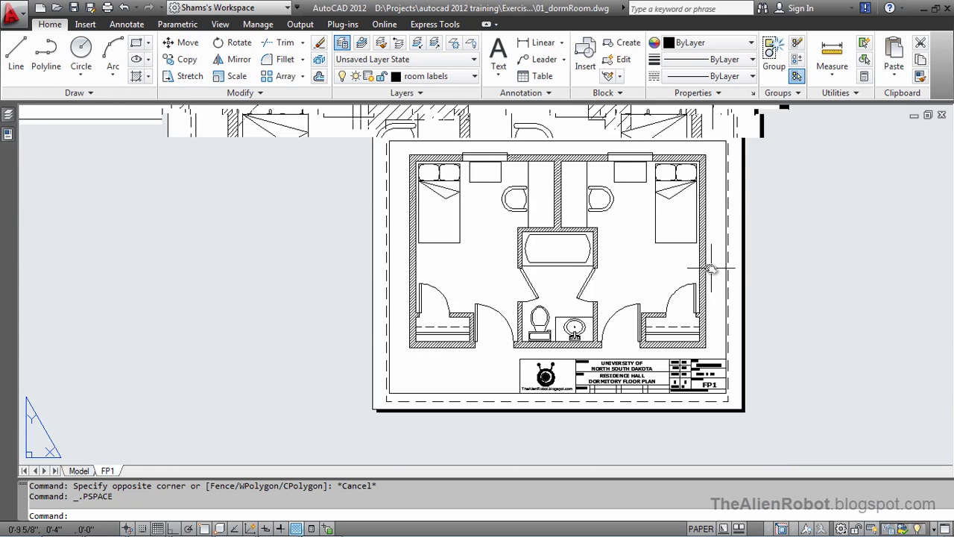
{"action": "scroll", "coordinate": [677, 272], "scroll_direction": "down", "scroll_amount": 1}
{"action": "scroll", "coordinate": [671, 283], "scroll_direction": "up", "scroll_amount": 2}
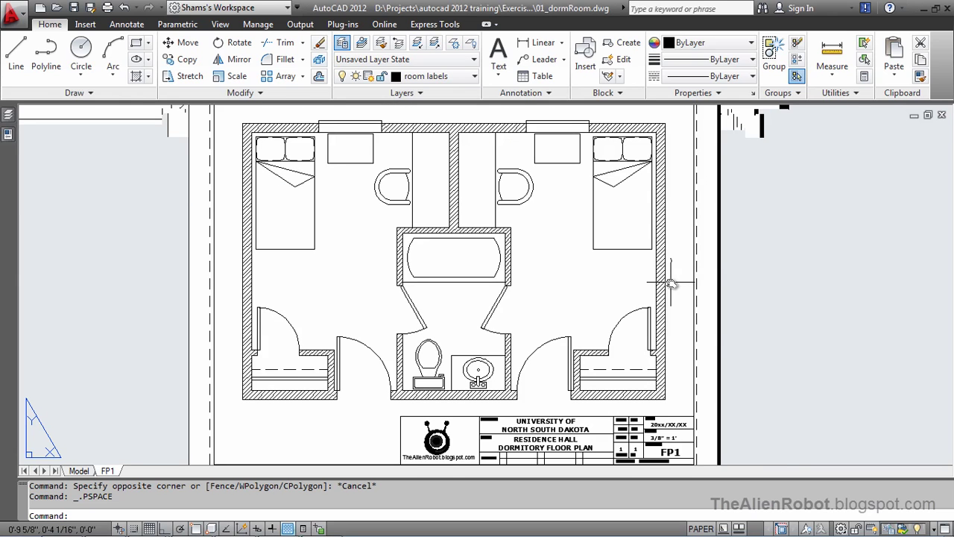
Step: Switch from the layout to the Model tab to edit the dorm floor plan
{"action": "left_click", "coordinate": [79, 471]}
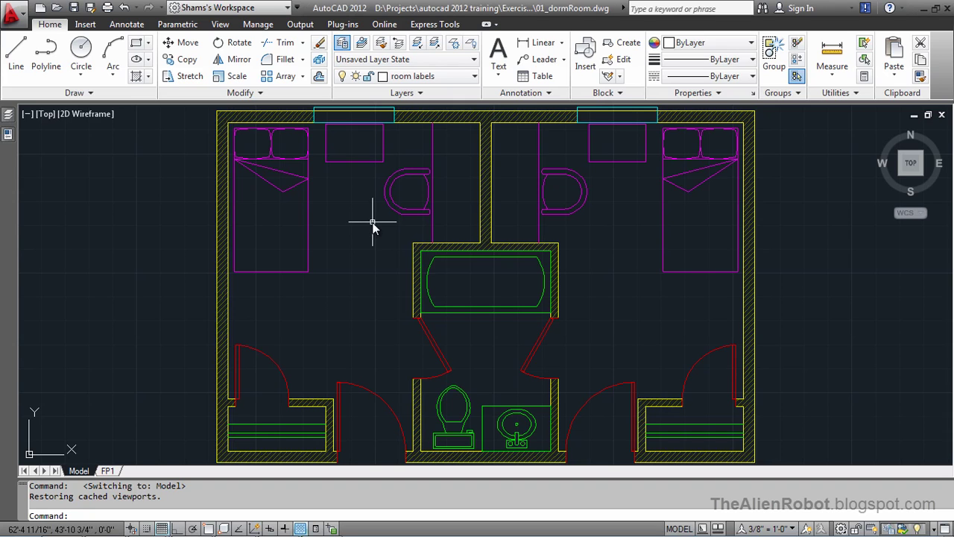
Step: In the Text Style dialog, delete the Room Labels style and confirm the deletion
{"action": "left_click", "coordinate": [551, 93]}
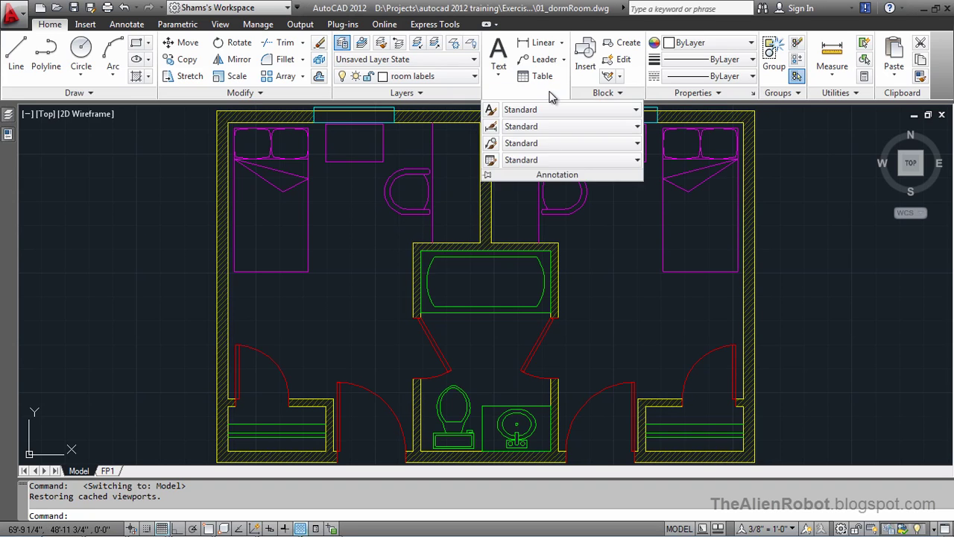
{"action": "left_click", "coordinate": [491, 111]}
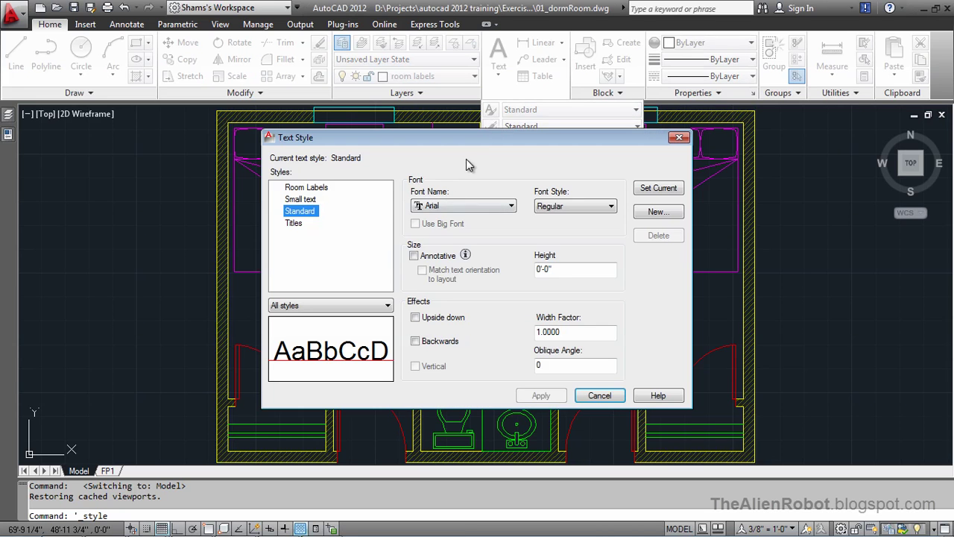
{"action": "left_click_drag", "start_coordinate": [485, 141], "coordinate": [481, 145]}
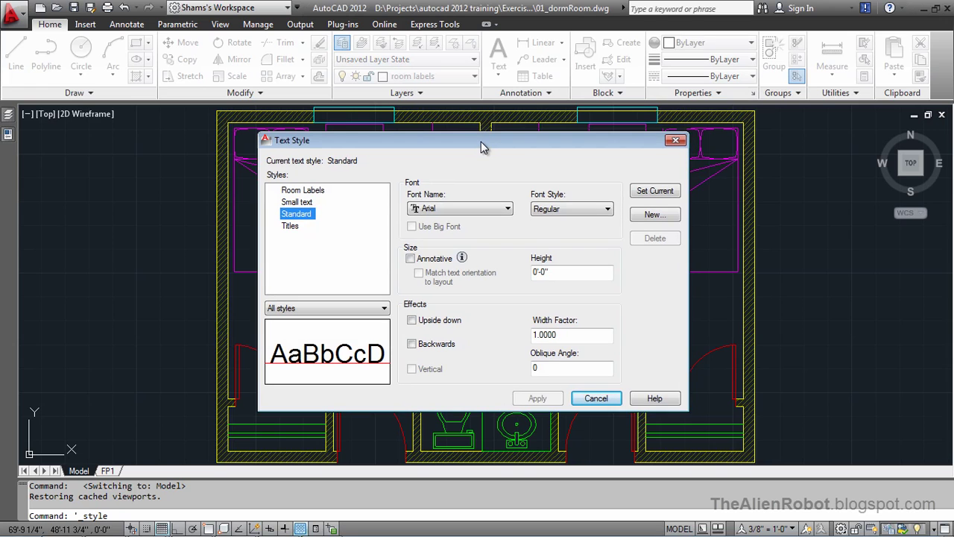
{"action": "left_click", "coordinate": [314, 191]}
{"action": "left_click", "coordinate": [650, 238]}
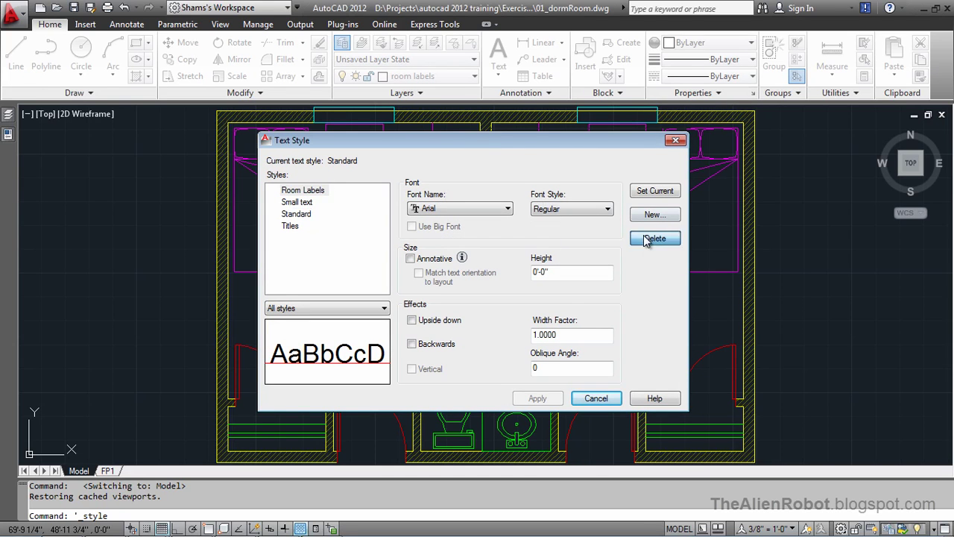
{"action": "left_click", "coordinate": [489, 311]}
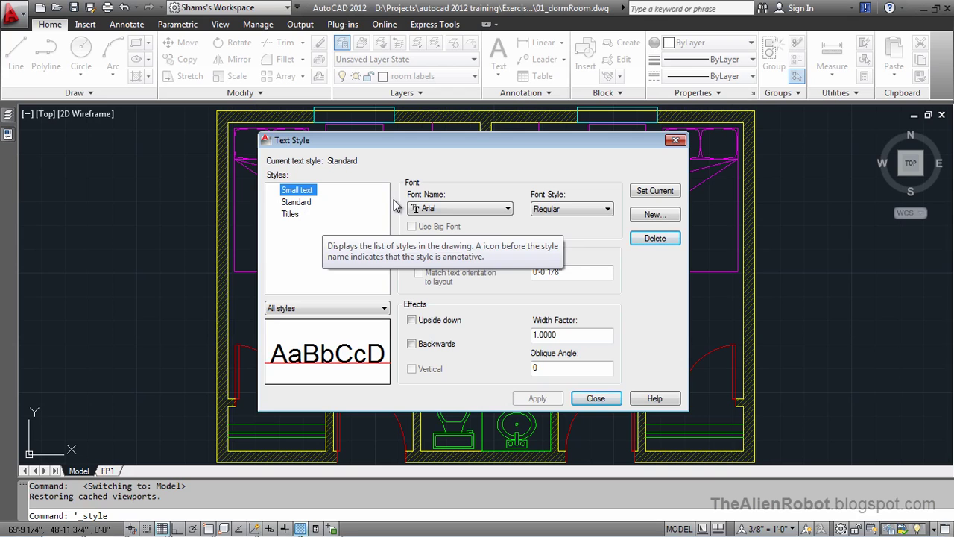
Step: Create a new bold, annotative 'Room Labels' text style with 1/4" paper text height
{"action": "left_click", "coordinate": [645, 215]}
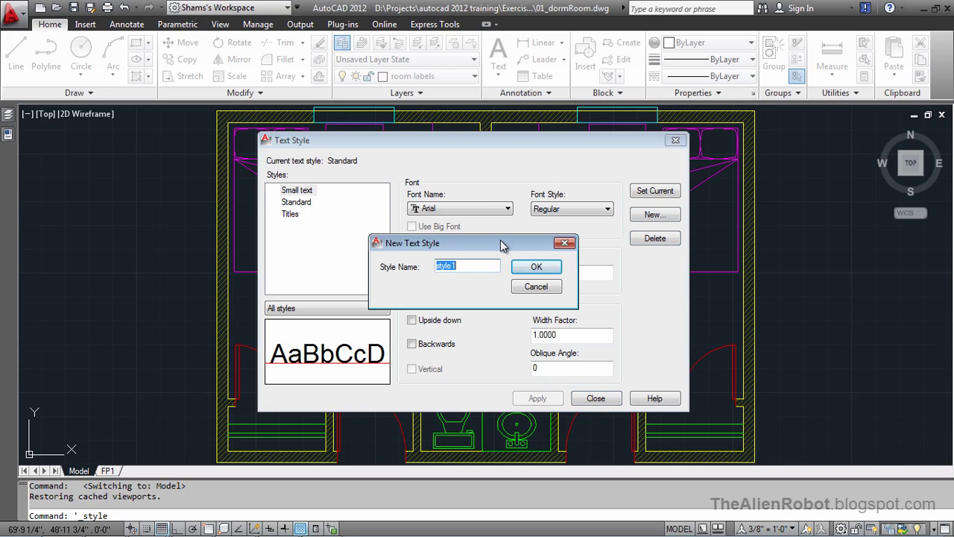
{"action": "type", "text": "Room Labels"}
{"action": "left_click", "coordinate": [538, 268]}
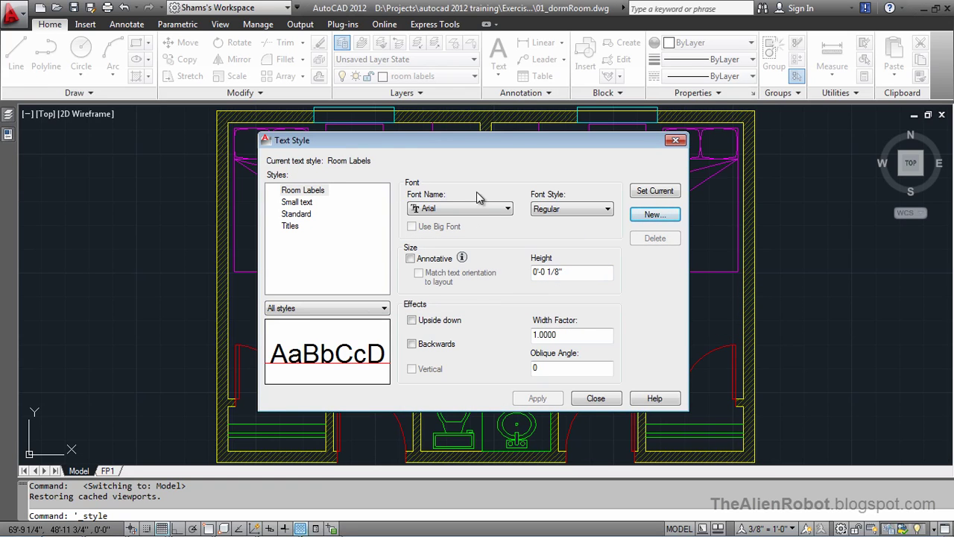
{"action": "left_click", "coordinate": [558, 209]}
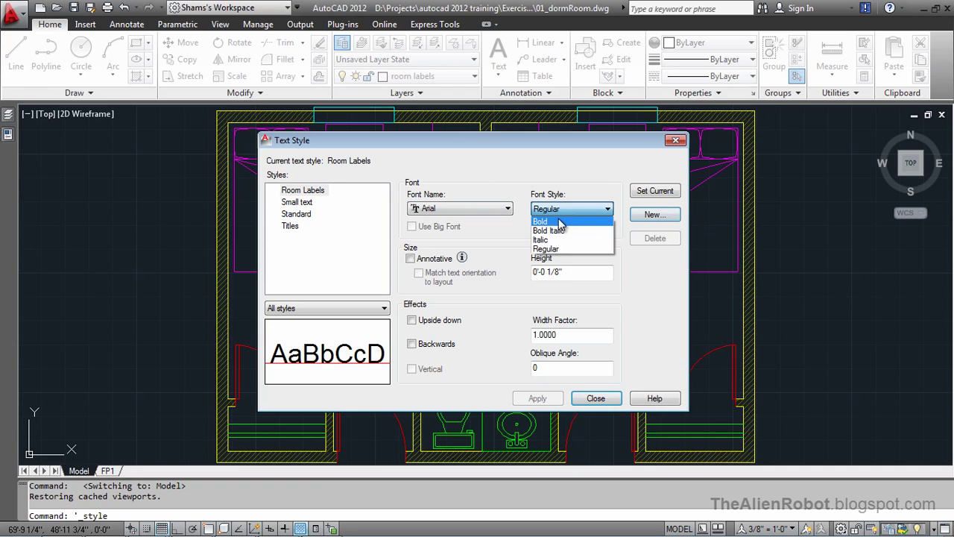
{"action": "left_click", "coordinate": [541, 223]}
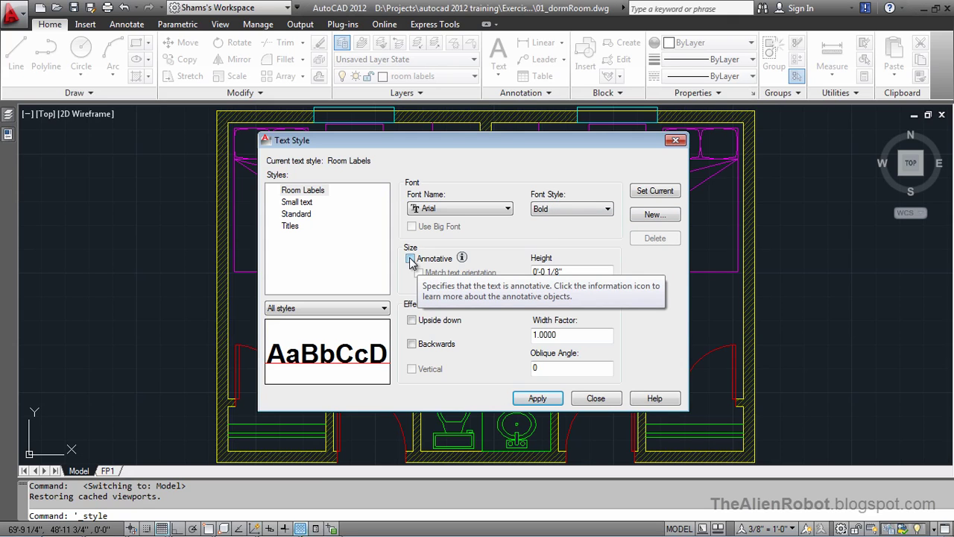
{"action": "left_click", "coordinate": [410, 260]}
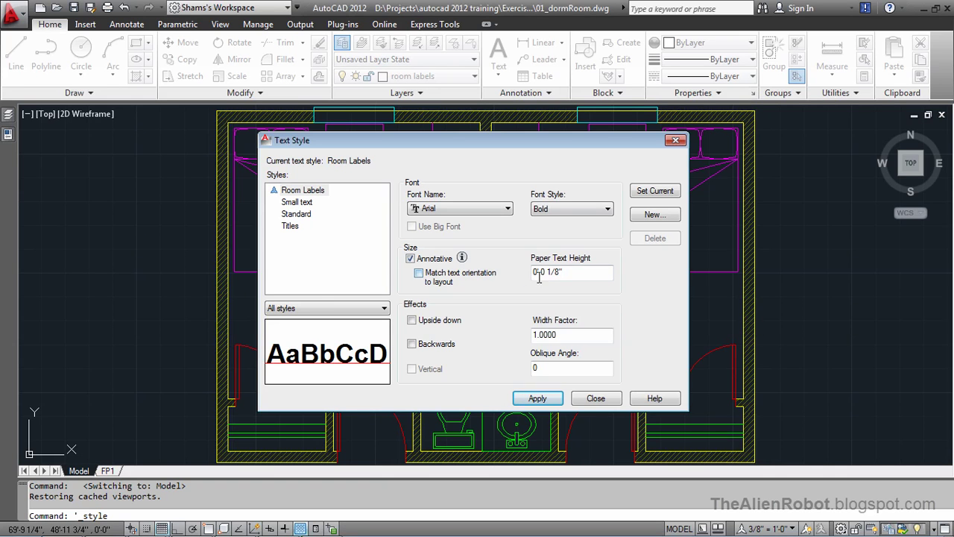
{"action": "key", "text": "BackSpace"}
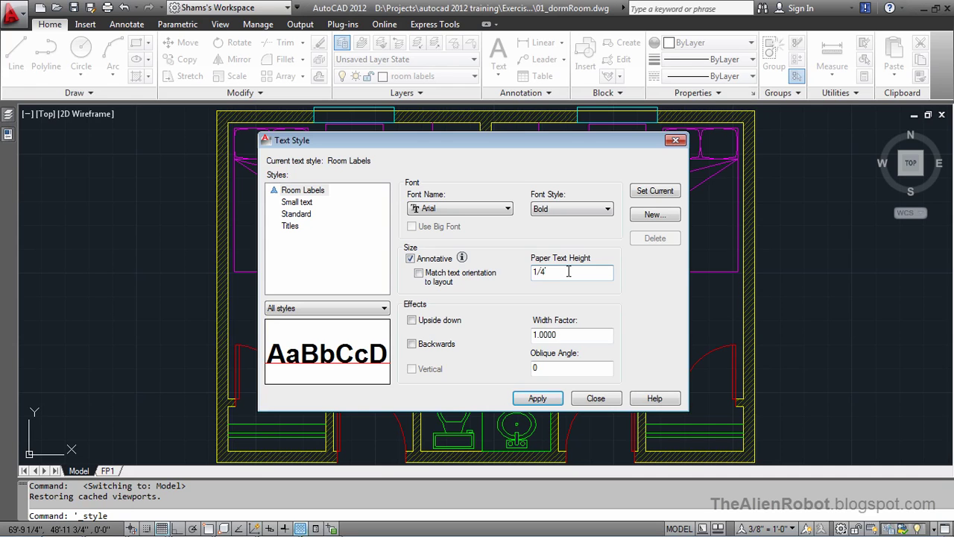
{"action": "left_click", "coordinate": [538, 398]}
Step: Close the Text Style dialog and choose 3/8" = 1'-0" as the annotation scale
{"action": "left_click", "coordinate": [583, 399]}
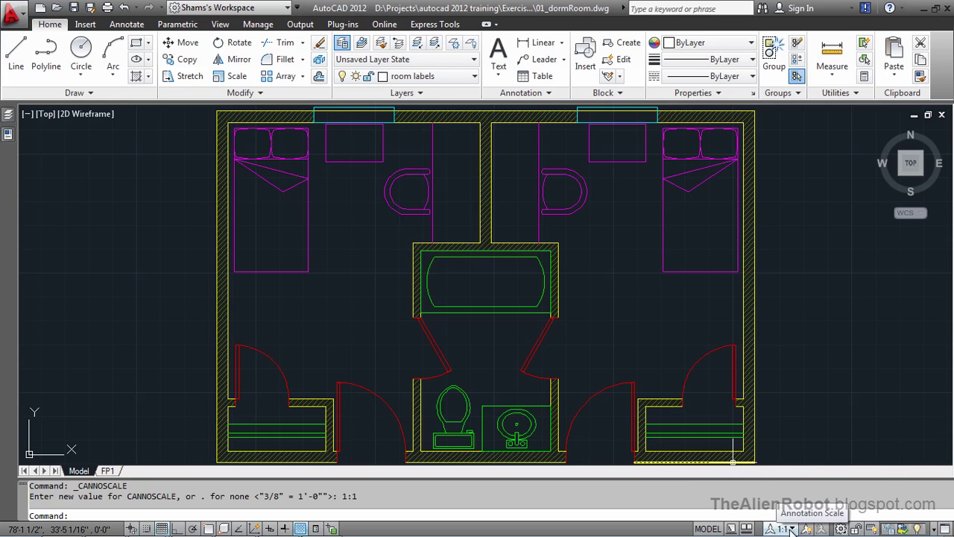
{"action": "left_click", "coordinate": [795, 528]}
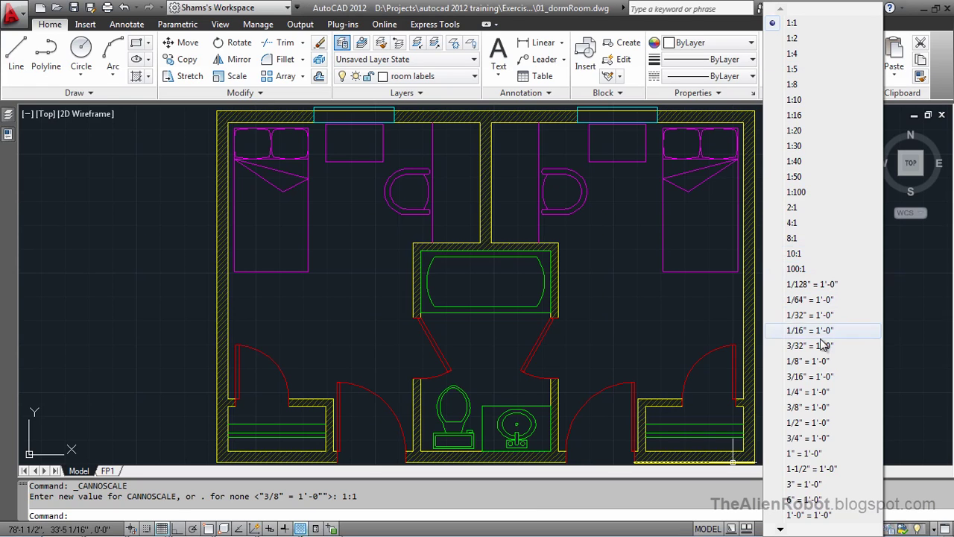
{"action": "left_click", "coordinate": [808, 361]}
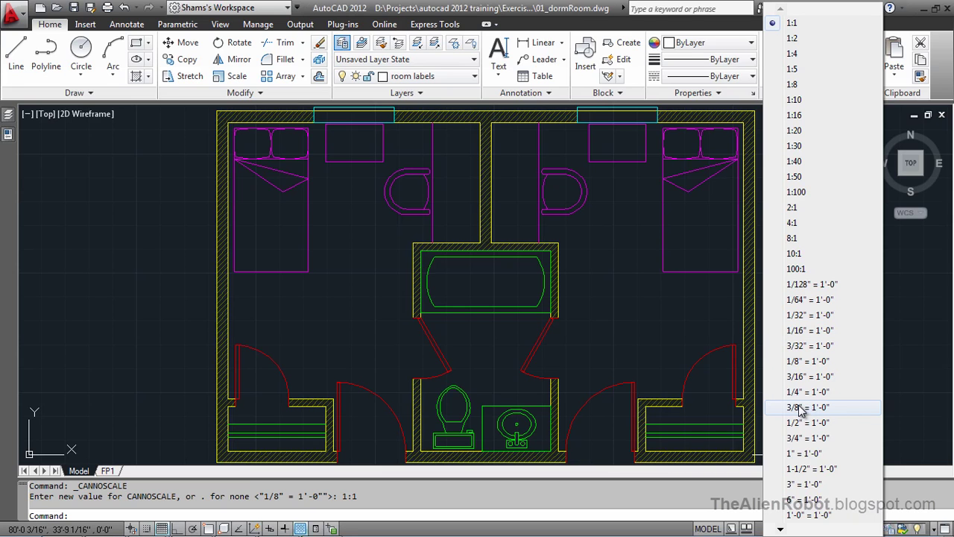
{"action": "left_click", "coordinate": [802, 407]}
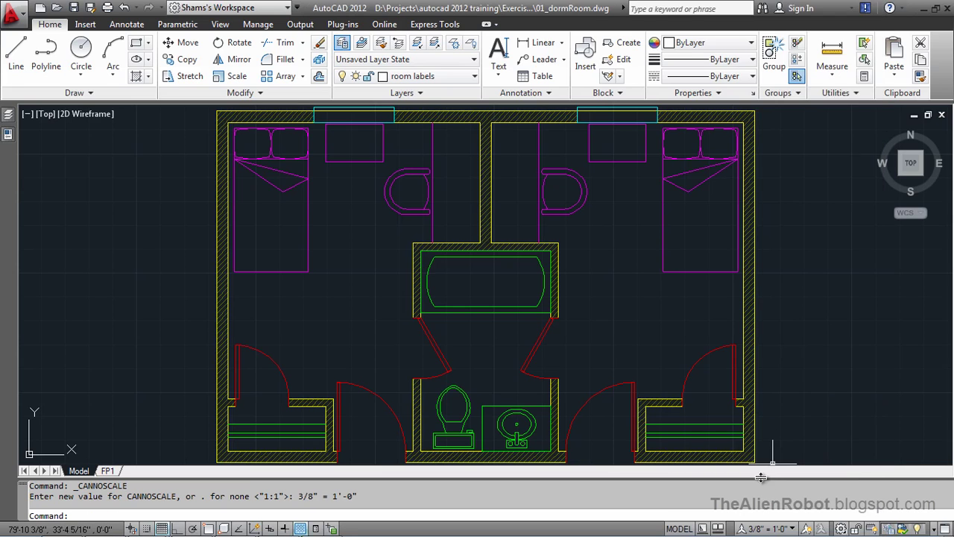
Step: Place an unrotated single-line 'Bedroom' label in the left bedroom
{"action": "left_click", "coordinate": [498, 67]}
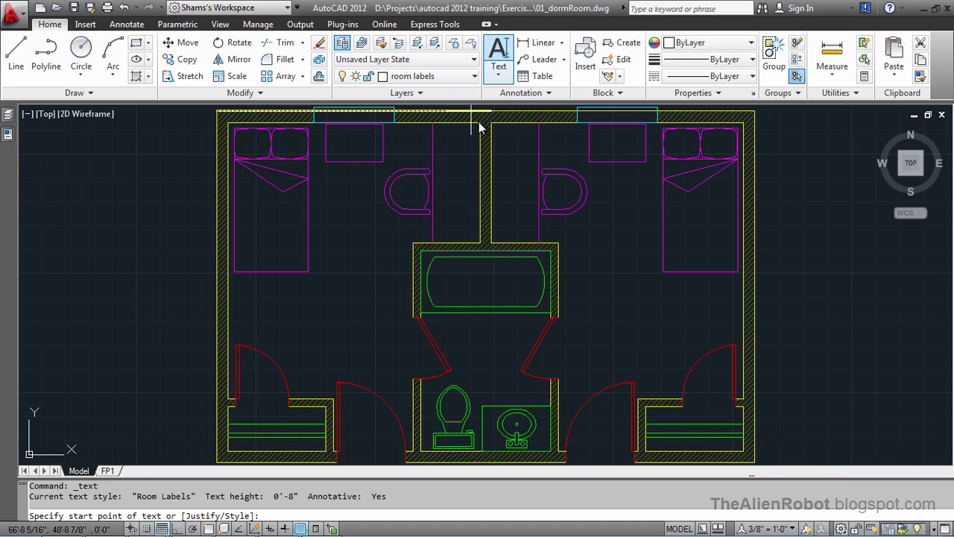
{"action": "left_click", "coordinate": [288, 304]}
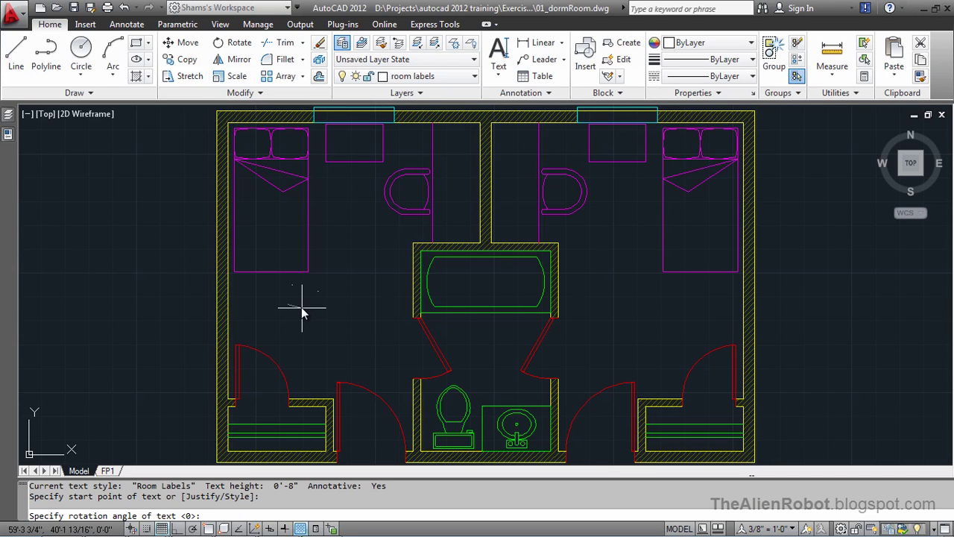
{"action": "key", "text": "Return"}
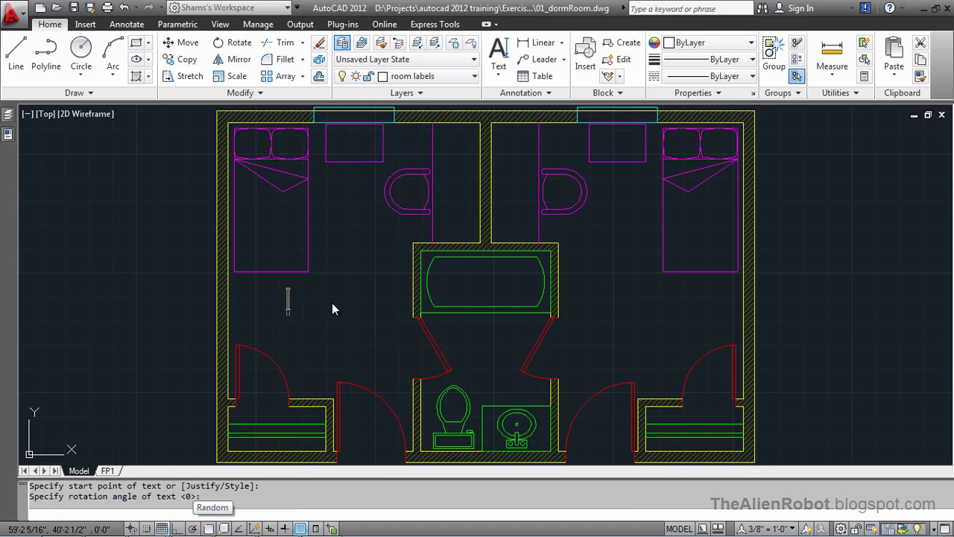
{"action": "type", "text": "Bedroom"}
{"action": "key", "text": "Return"}
{"action": "key", "text": "Return"}
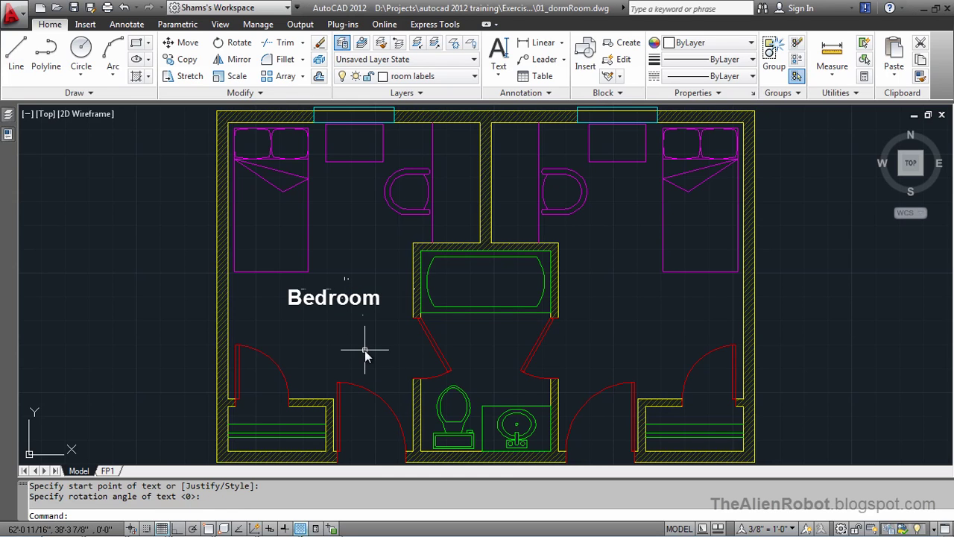
Step: Add an unrotated single-line 'Bath' label just below the tub
{"action": "key", "text": "Return"}
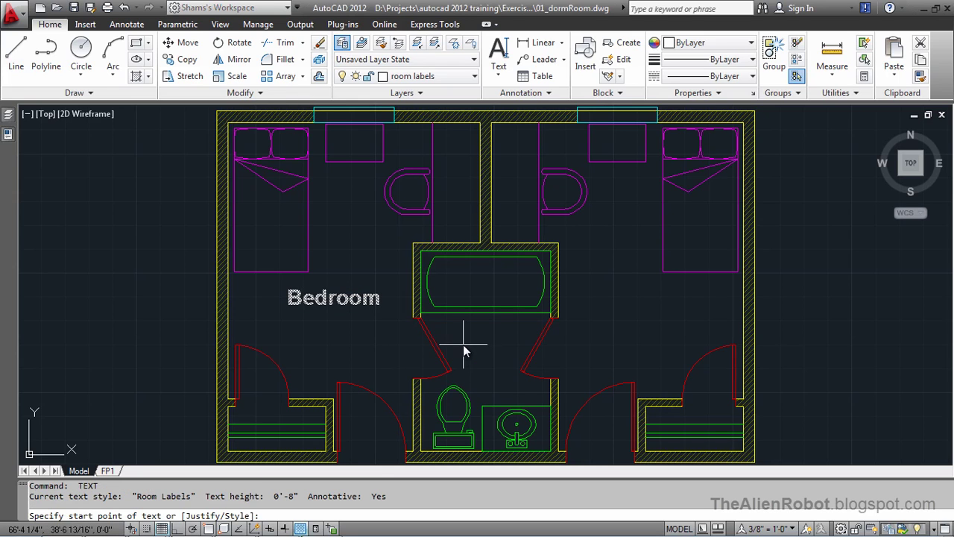
{"action": "left_click", "coordinate": [499, 56]}
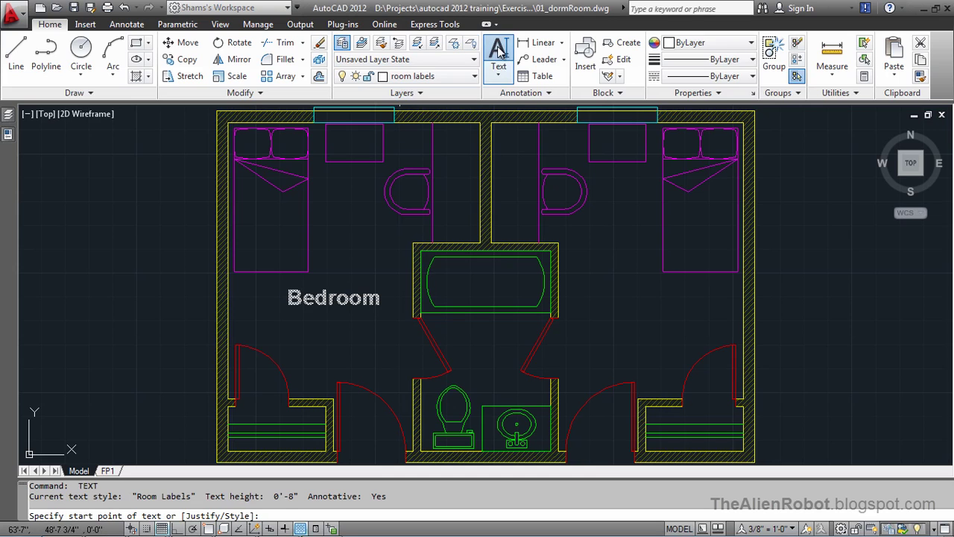
{"action": "left_click", "coordinate": [457, 335]}
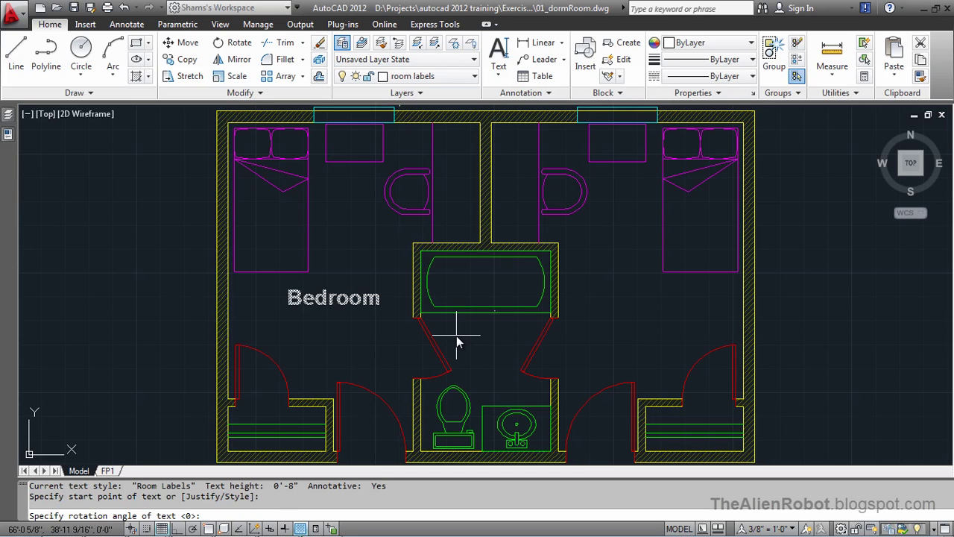
{"action": "key", "text": "Return"}
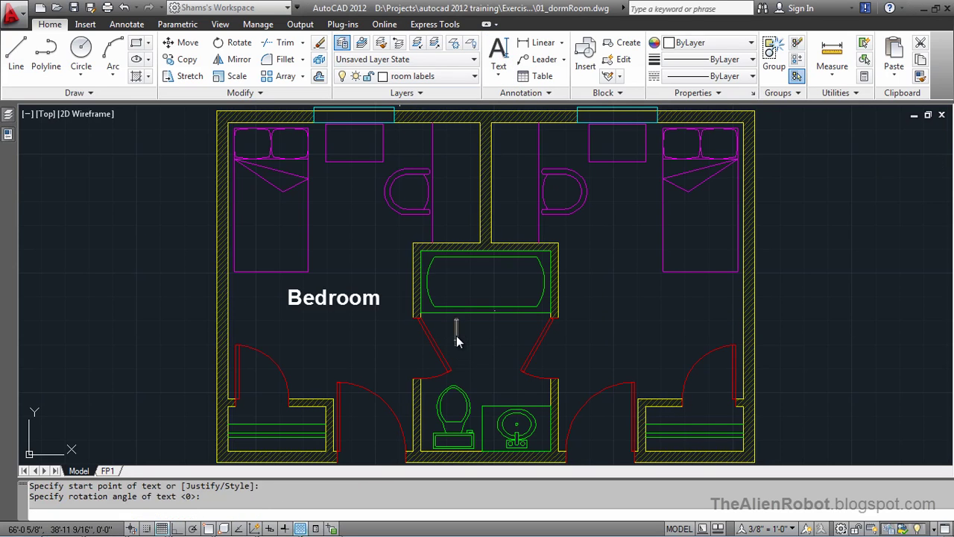
{"action": "type", "text": "Bath"}
{"action": "key", "text": "Return"}
{"action": "key", "text": "Return"}
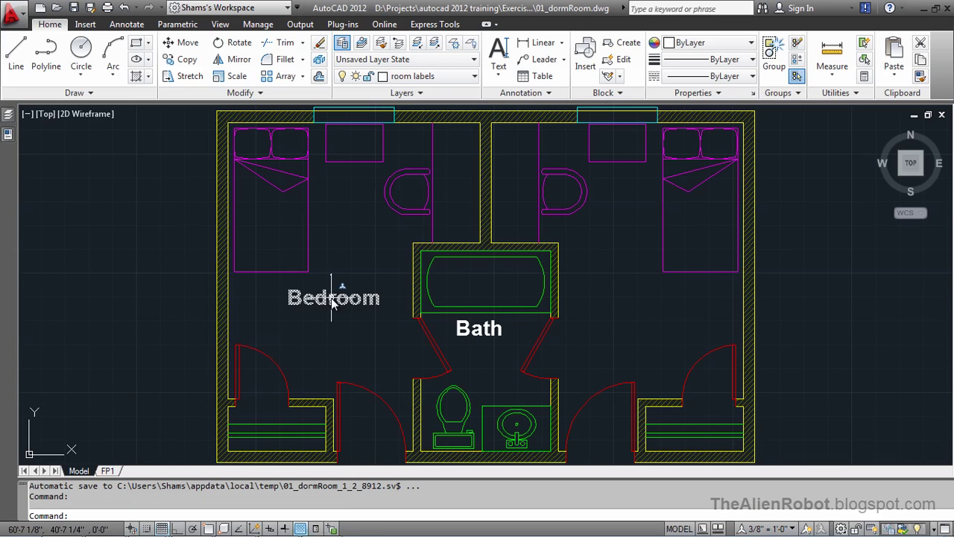
Step: Copy the Bedroom label into the right bedroom, then switch to the FP1 layout
{"action": "left_click", "coordinate": [183, 59]}
{"action": "left_click", "coordinate": [330, 300]}
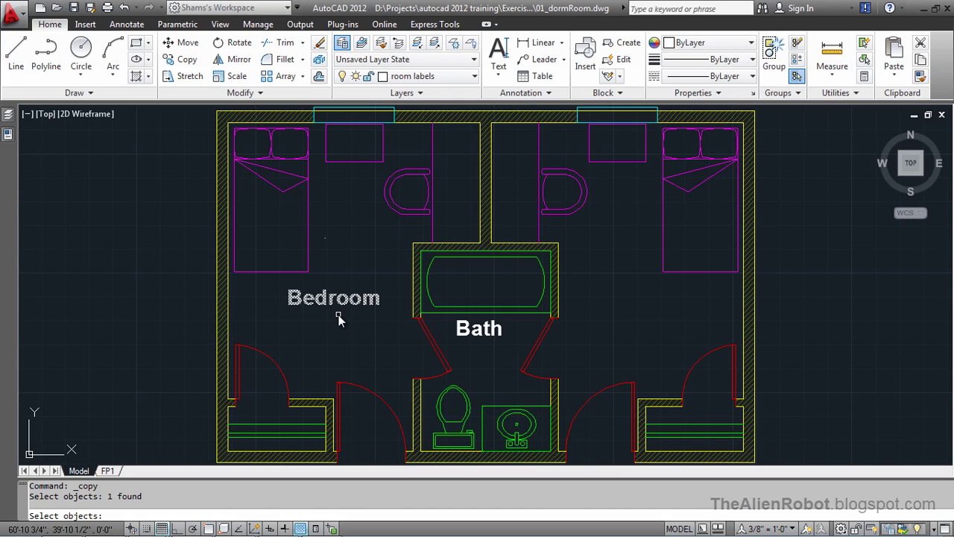
{"action": "key", "text": "Return"}
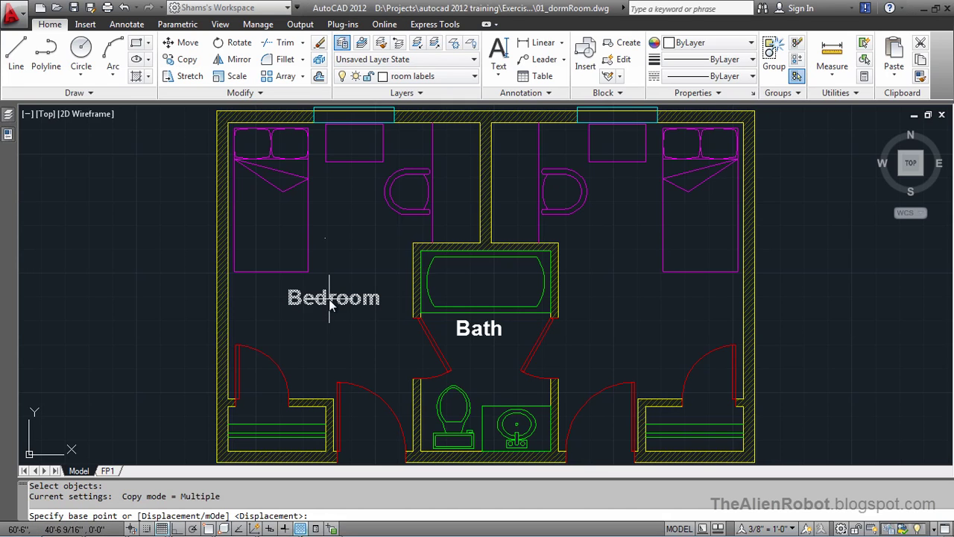
{"action": "left_click", "coordinate": [290, 306]}
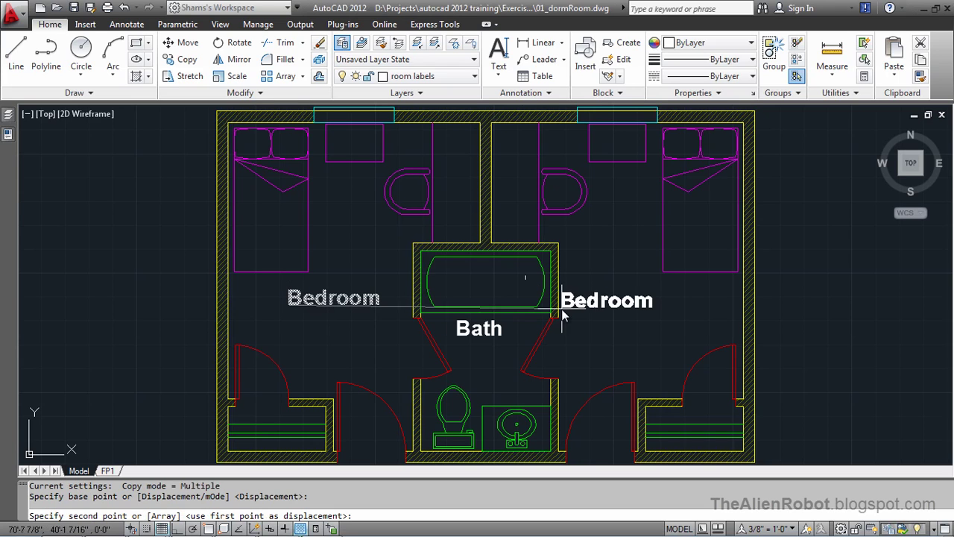
{"action": "left_click", "coordinate": [601, 308]}
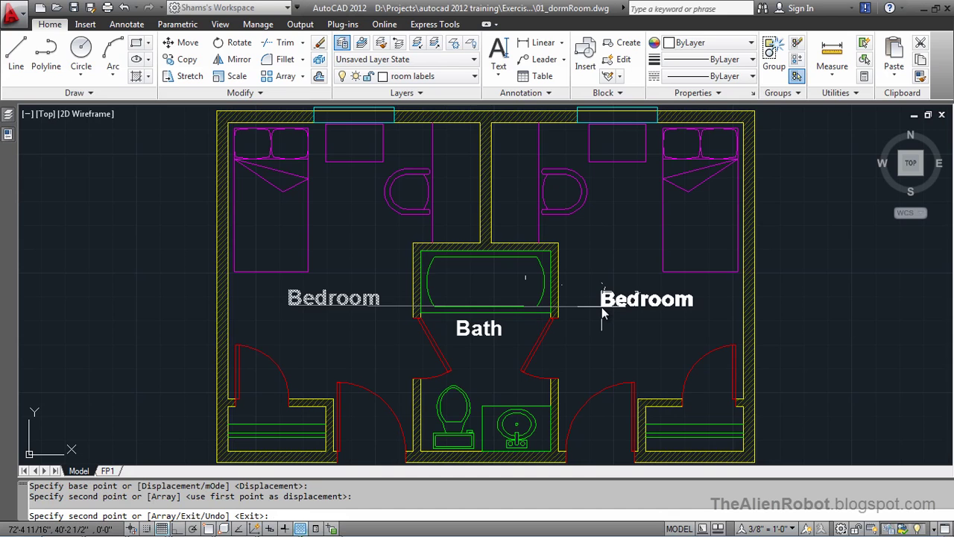
{"action": "key", "text": "Escape"}
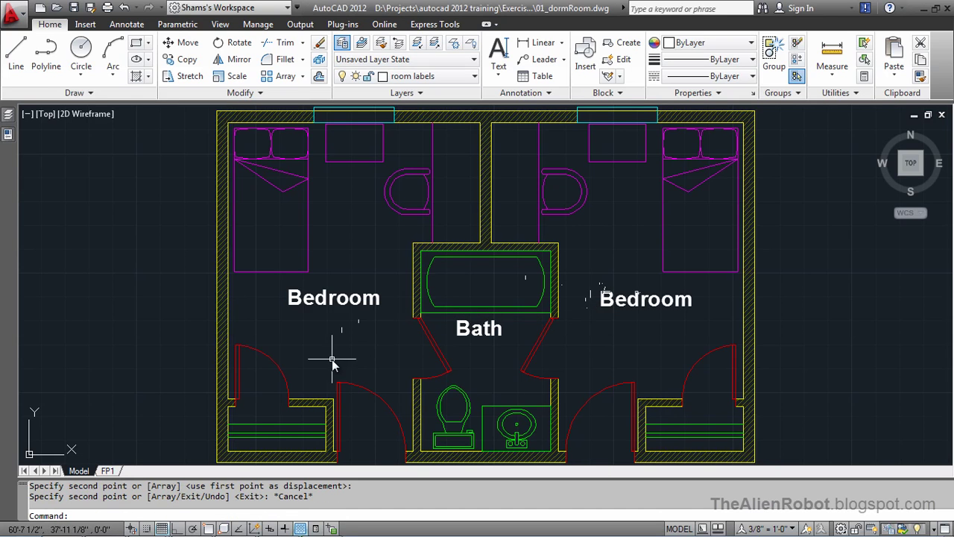
{"action": "left_click", "coordinate": [108, 471]}
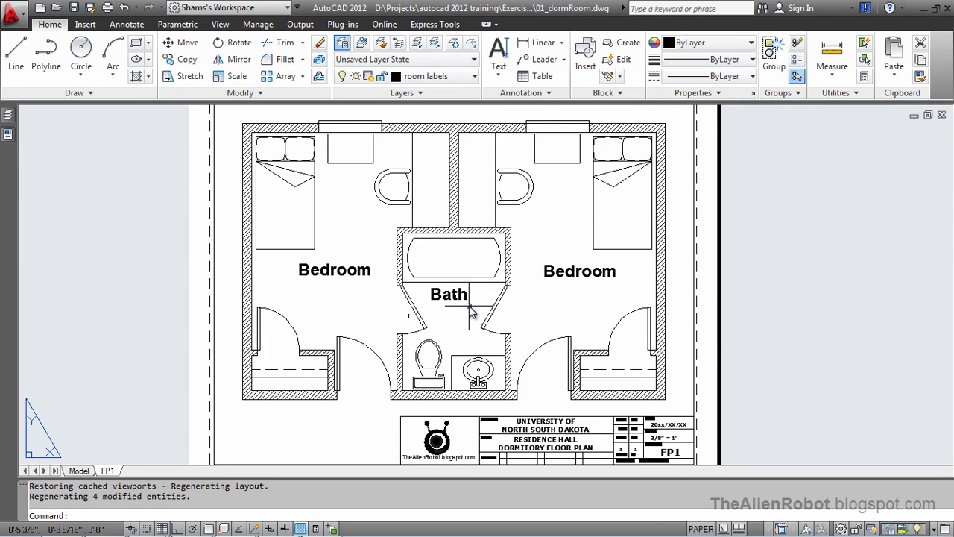
Step: Zoom and pan in on the Bath label on the FP1 sheet
{"action": "scroll", "coordinate": [458, 315], "scroll_direction": "up", "scroll_amount": 6}
{"action": "mouse_move", "coordinate": [454, 298]}
{"action": "middle_mouse_down"}
{"action": "mouse_move", "coordinate": [472, 346]}
{"action": "mouse_move", "coordinate": [432, 378]}
{"action": "middle_mouse_up"}
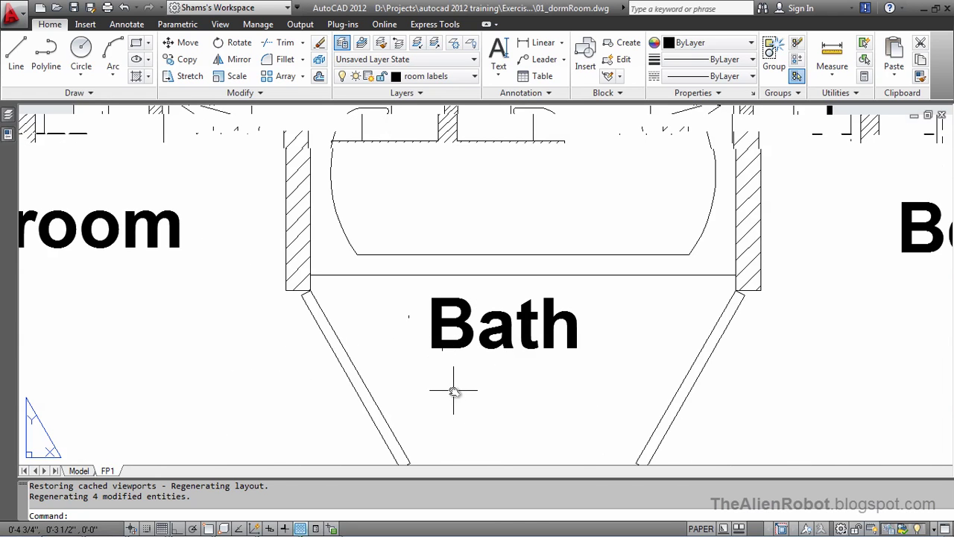
{"action": "scroll", "coordinate": [449, 390], "scroll_direction": "up", "scroll_amount": 2}
{"action": "middle_click_drag", "start_coordinate": [441, 340], "coordinate": [451, 371]}
{"action": "scroll", "coordinate": [473, 390], "scroll_direction": "up", "scroll_amount": 5}
{"action": "scroll", "coordinate": [472, 380], "scroll_direction": "down", "scroll_amount": 3}
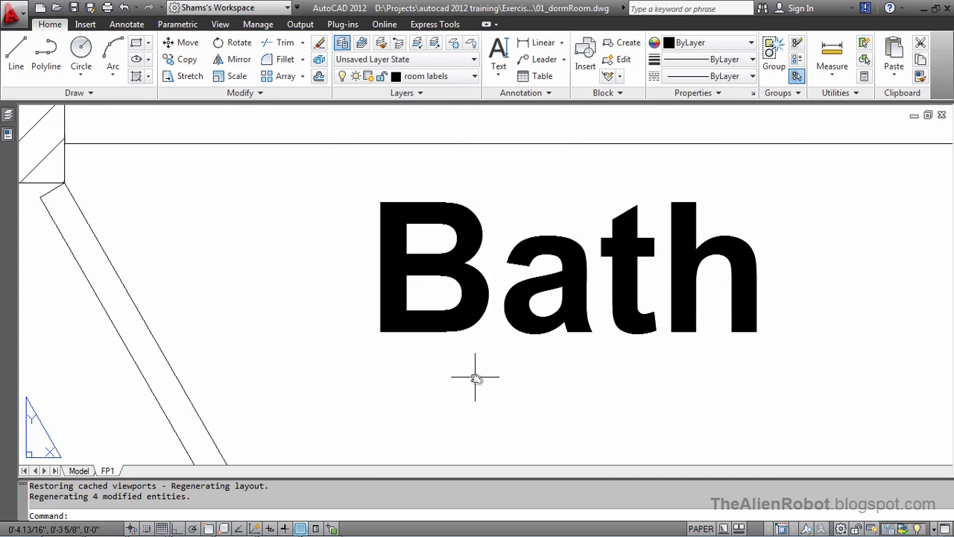
Step: Measure the B in 'Bath' bottom to top, confirming it is 1/4" tall
{"action": "left_click", "coordinate": [833, 50]}
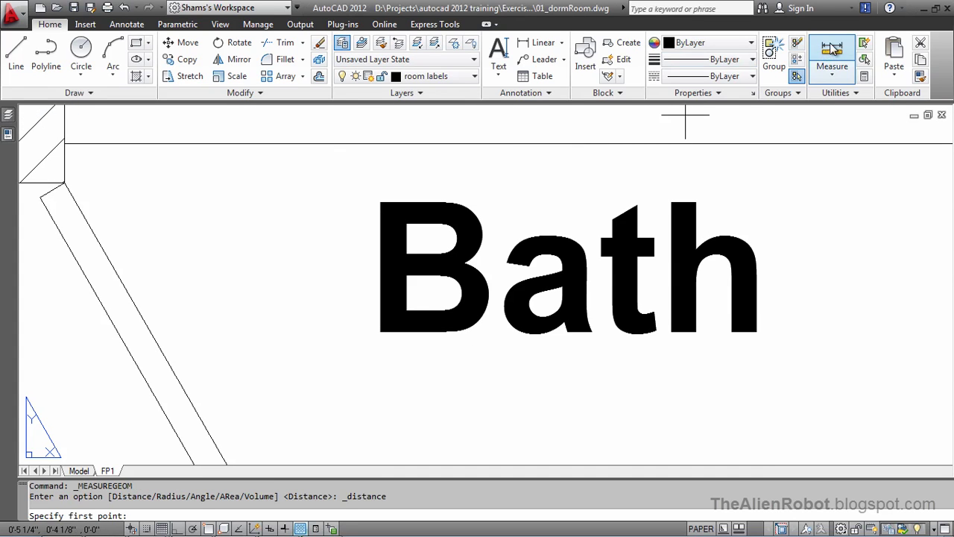
{"action": "left_click", "coordinate": [380, 332]}
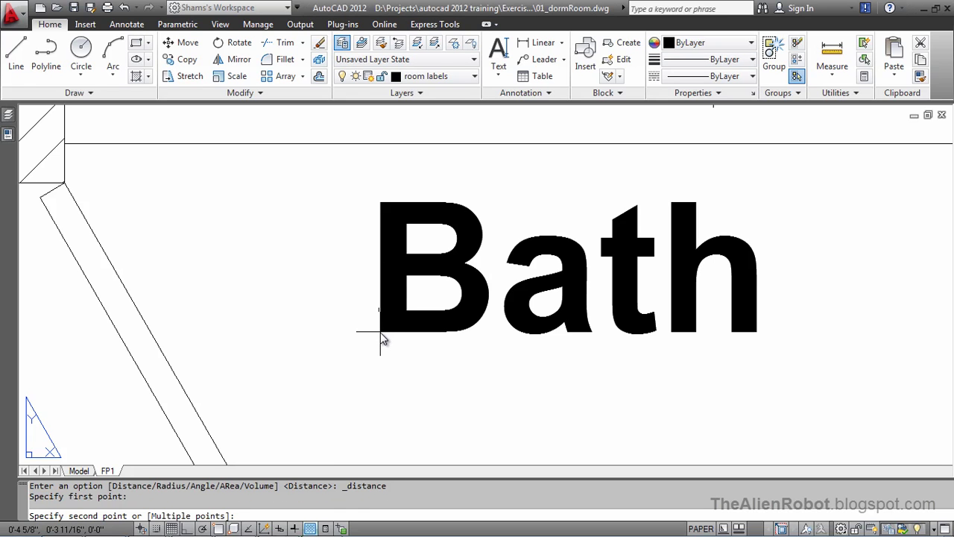
{"action": "left_click", "coordinate": [381, 202]}
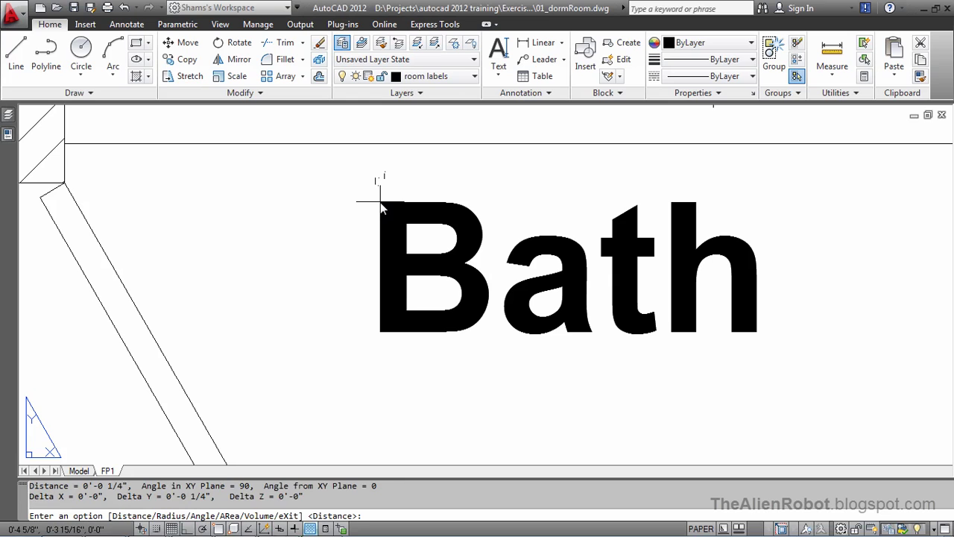
{"action": "left_click", "coordinate": [279, 529]}
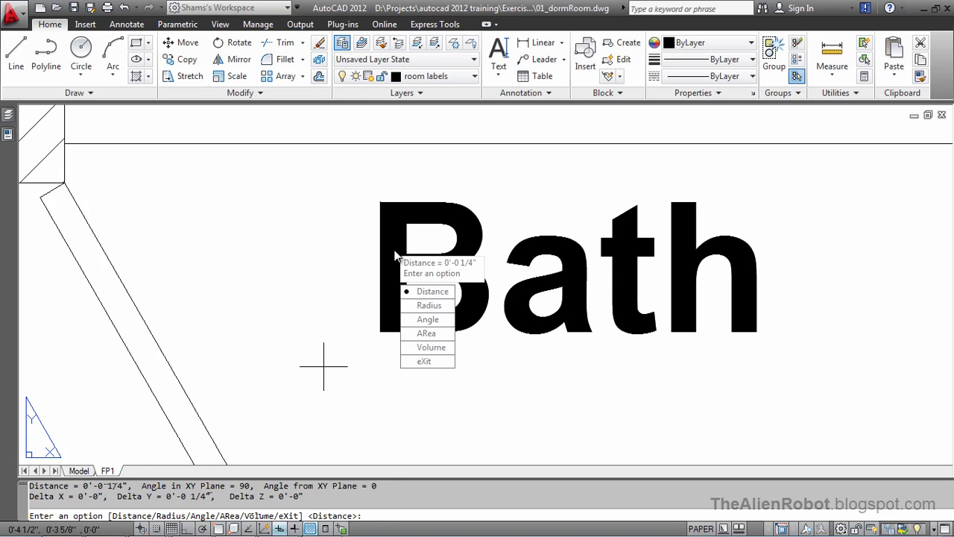
{"action": "left_click", "coordinate": [424, 362]}
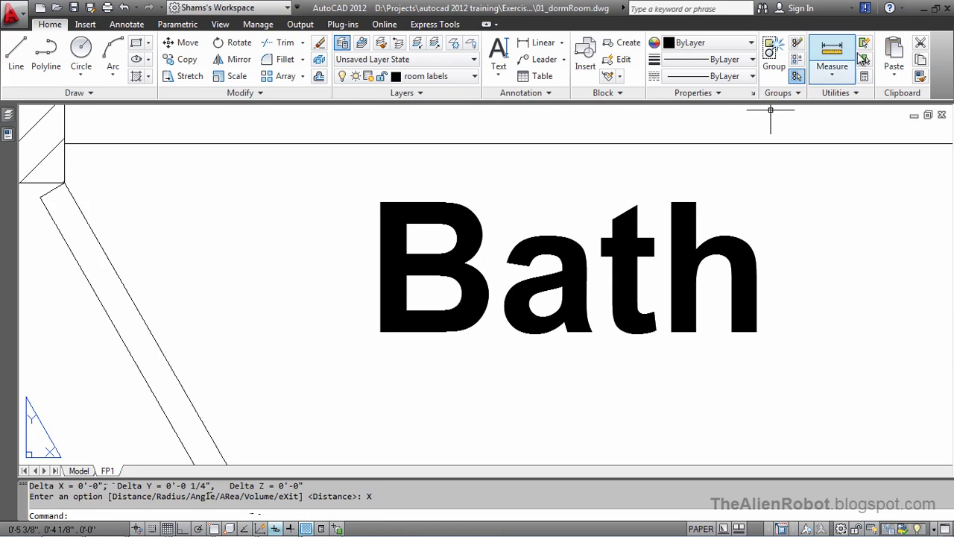
{"action": "left_click", "coordinate": [833, 53]}
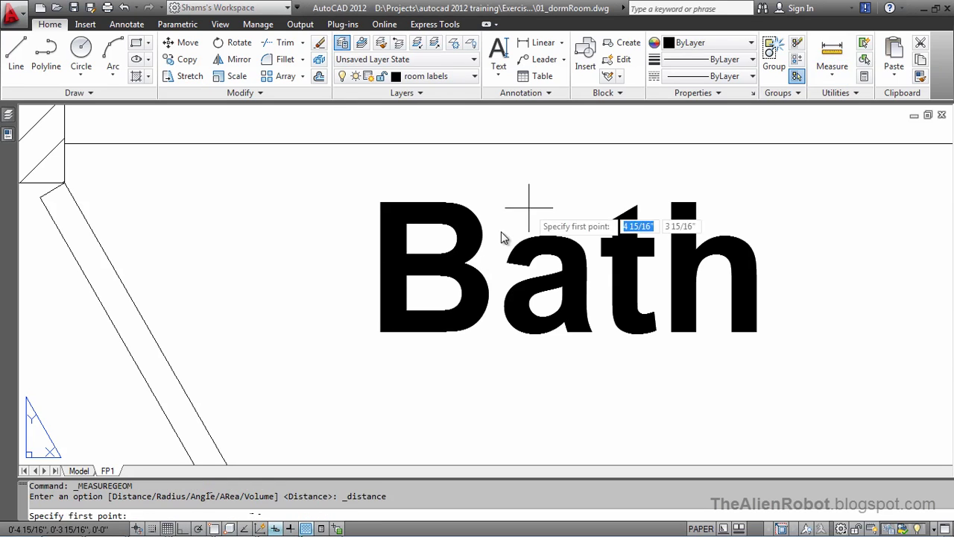
{"action": "left_click", "coordinate": [380, 334]}
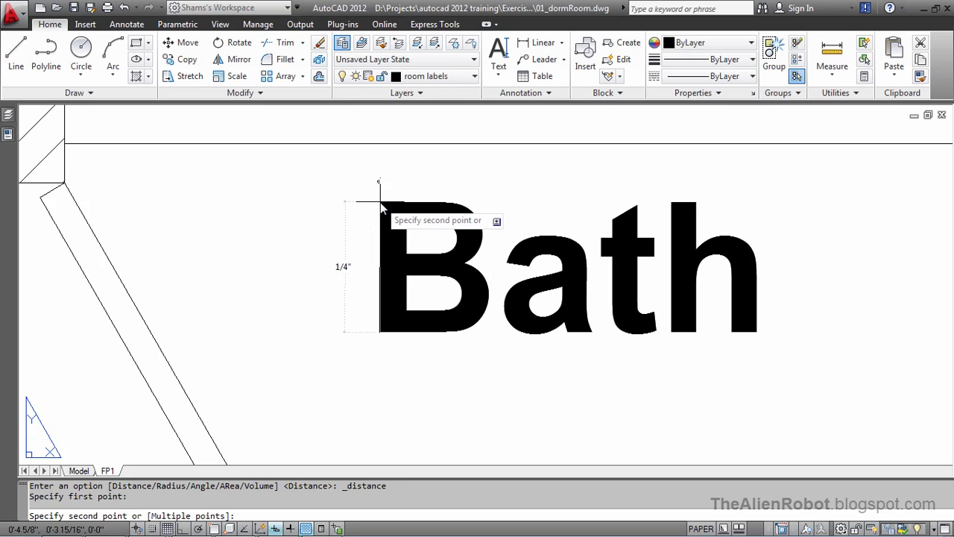
{"action": "key", "text": "Escape"}
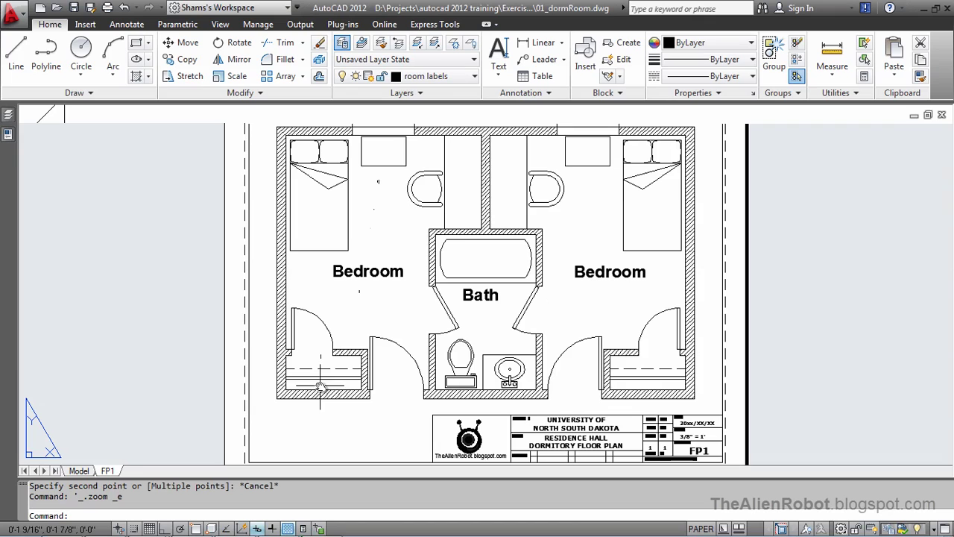
Step: Zoom to extents so the whole FP1 sheet with all three labels and title block shows
{"action": "middle_click", "coordinate": [319, 386]}
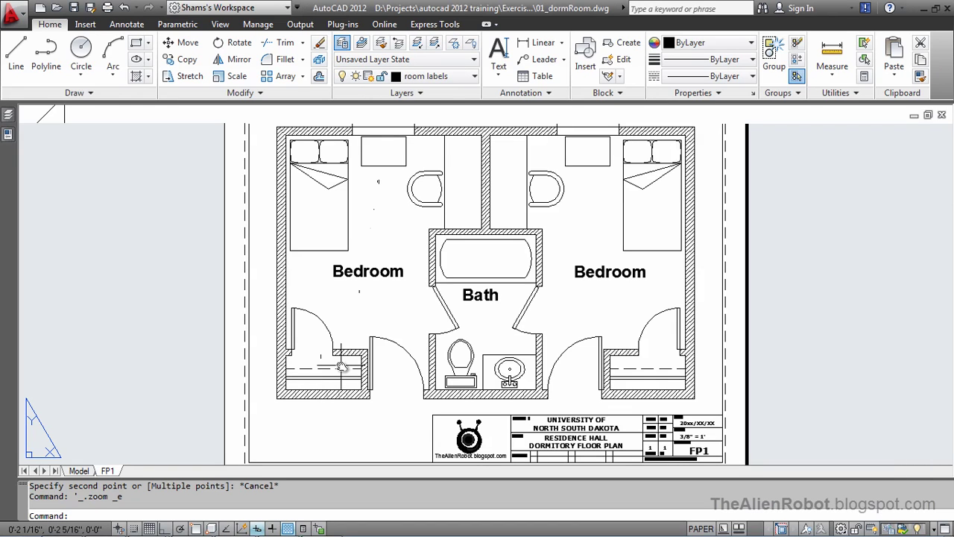